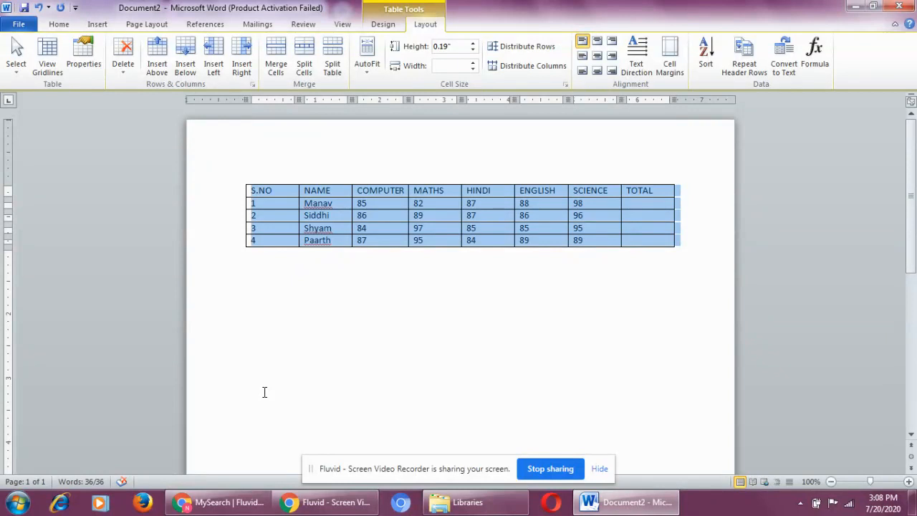
Select the whole table, try the Left, Center and Right alignments in Table Properties, and apply Left.
click(324, 351)
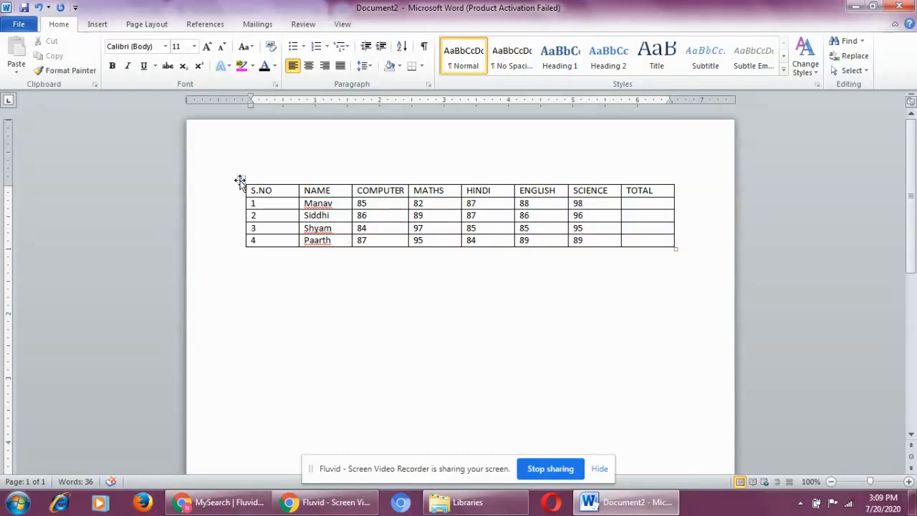
double_click(240, 180)
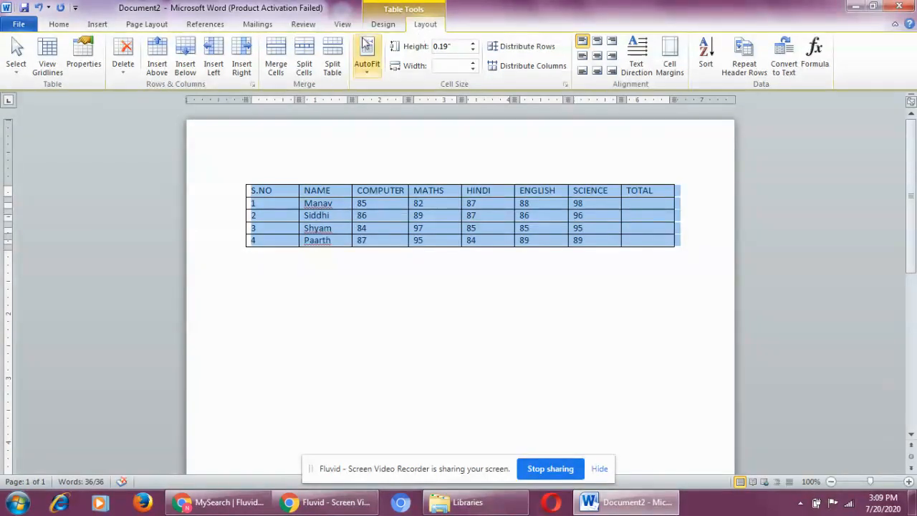
click(81, 63)
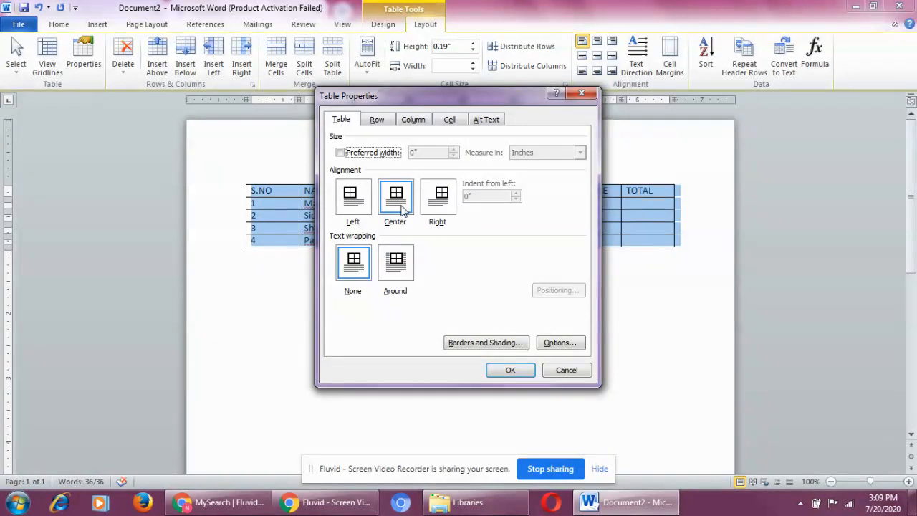
click(366, 198)
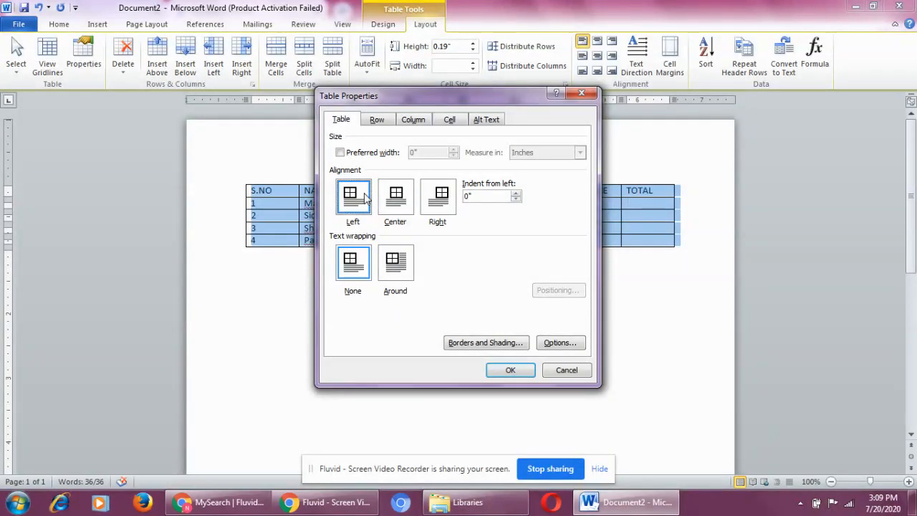
click(401, 206)
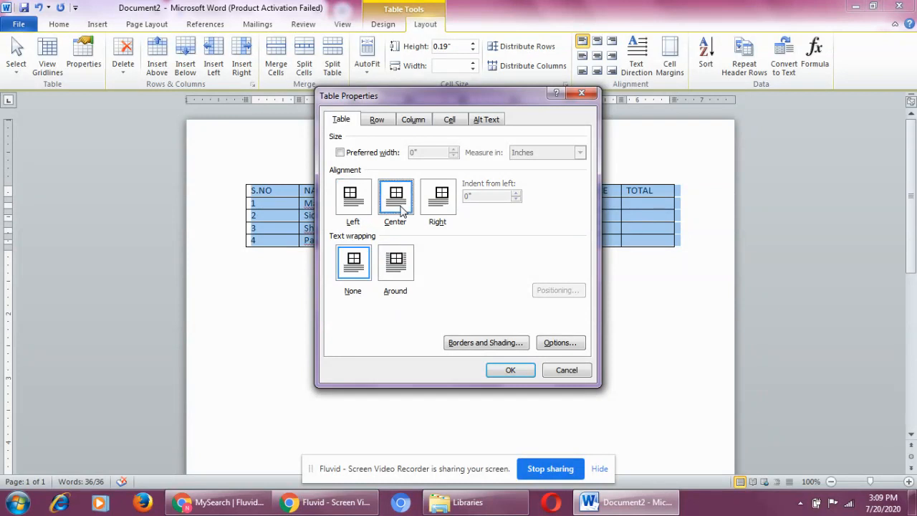
click(445, 207)
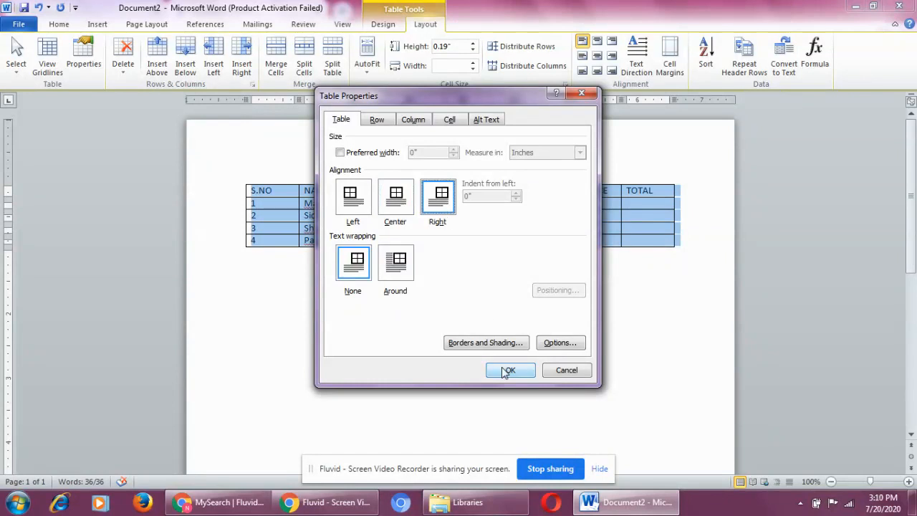
click(350, 204)
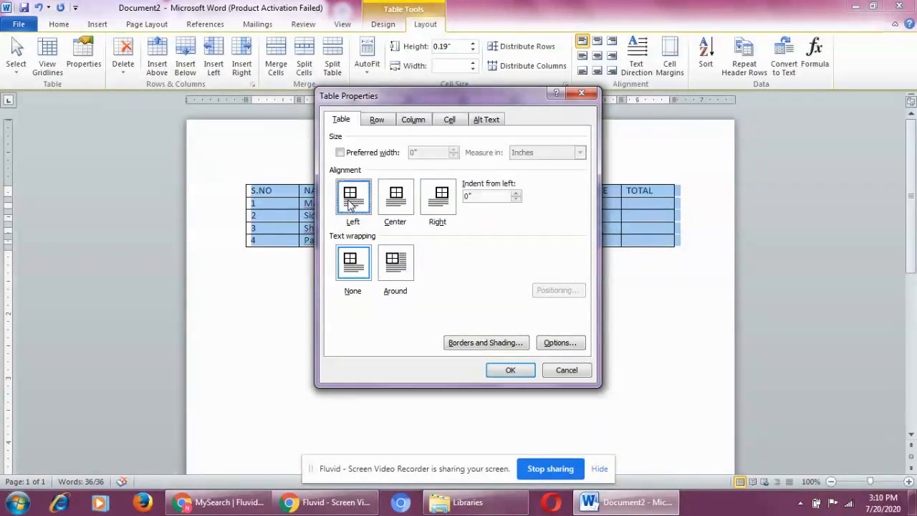
click(517, 371)
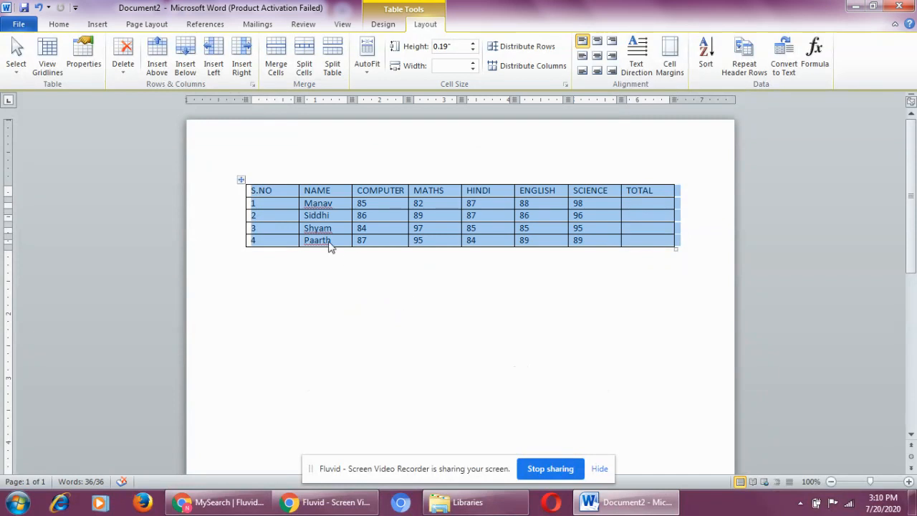
click(364, 349)
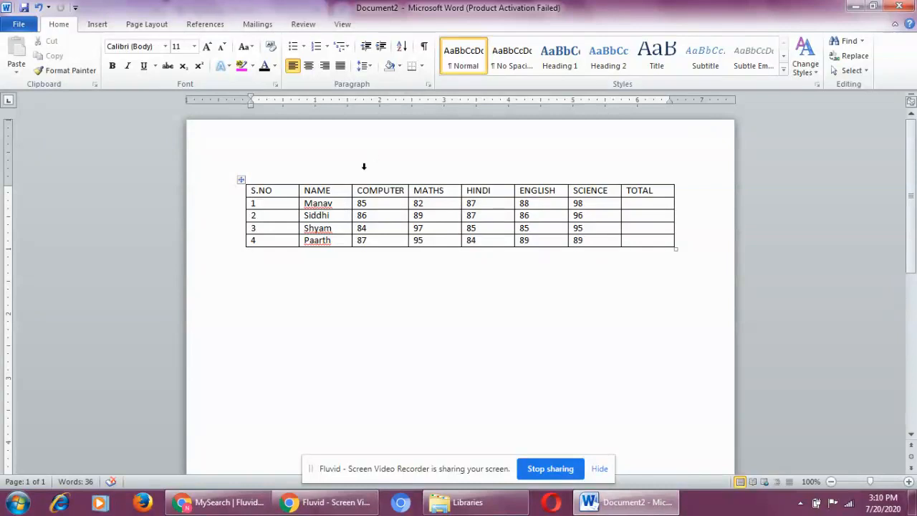
Select only the first serial-number cell under S.NO, and clear the selection.
click(268, 201)
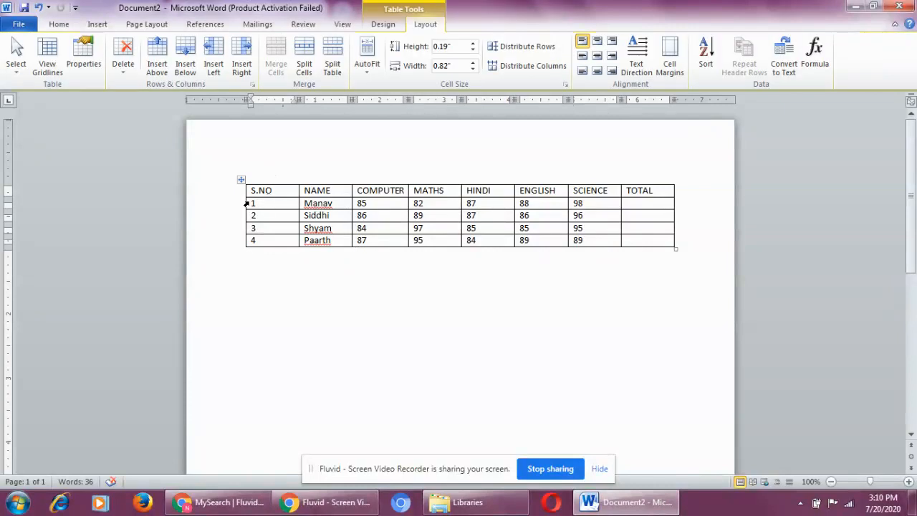
click(246, 203)
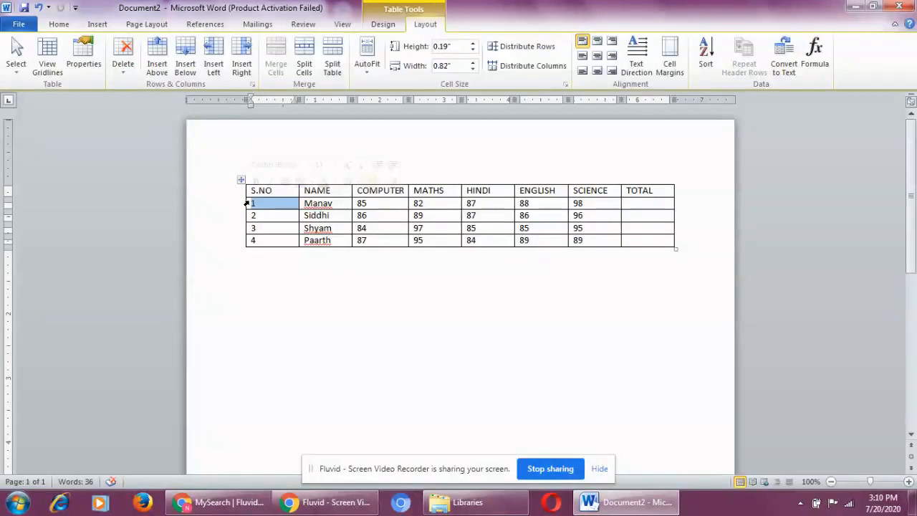
click(318, 371)
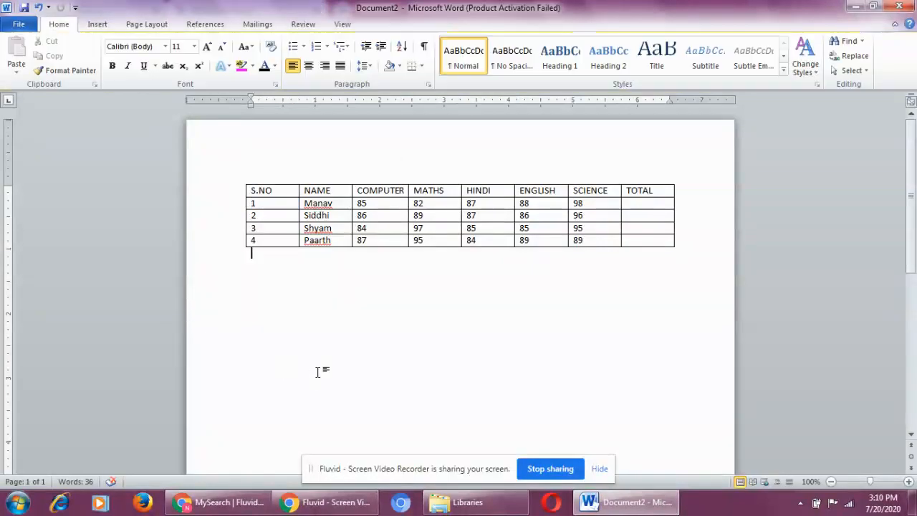
Select the entire S.NO column and center its text horizontally and vertically with Align Center.
click(270, 169)
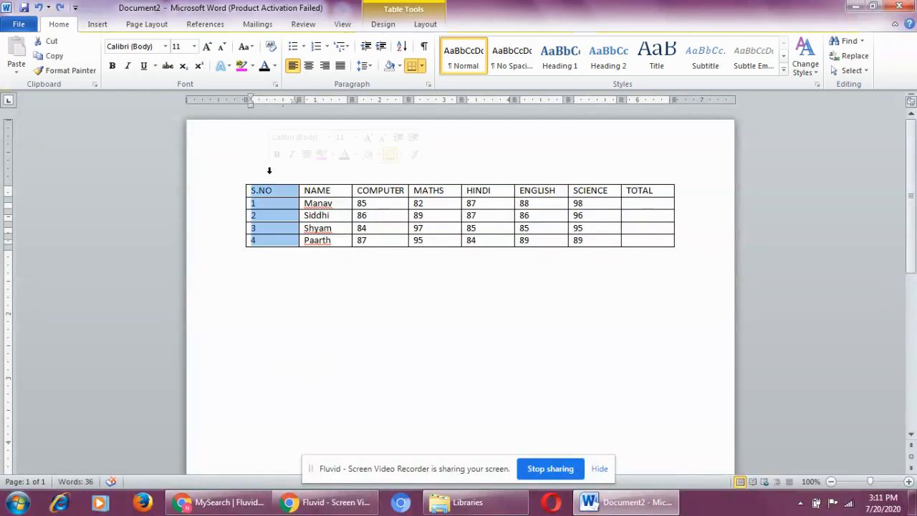
click(428, 25)
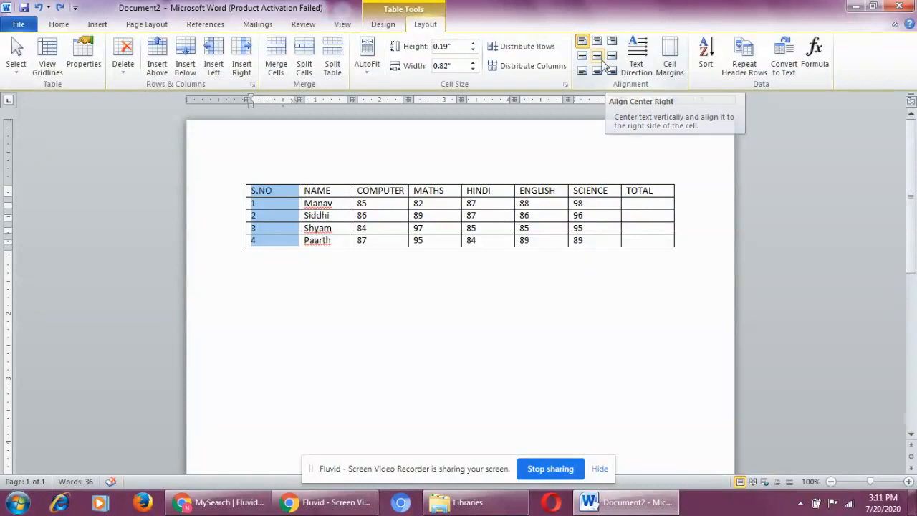
click(599, 59)
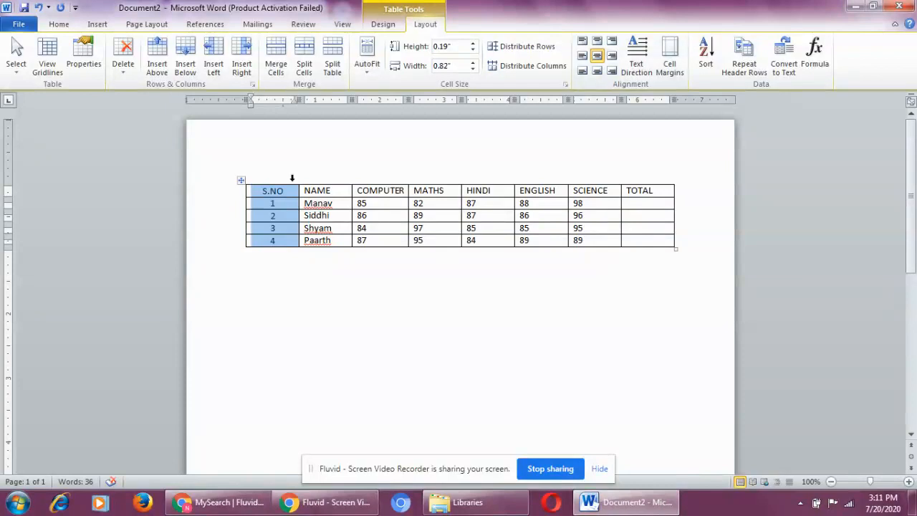
Apply Align Center Left to the text in the NAME and COMPUTER columns.
click(319, 170)
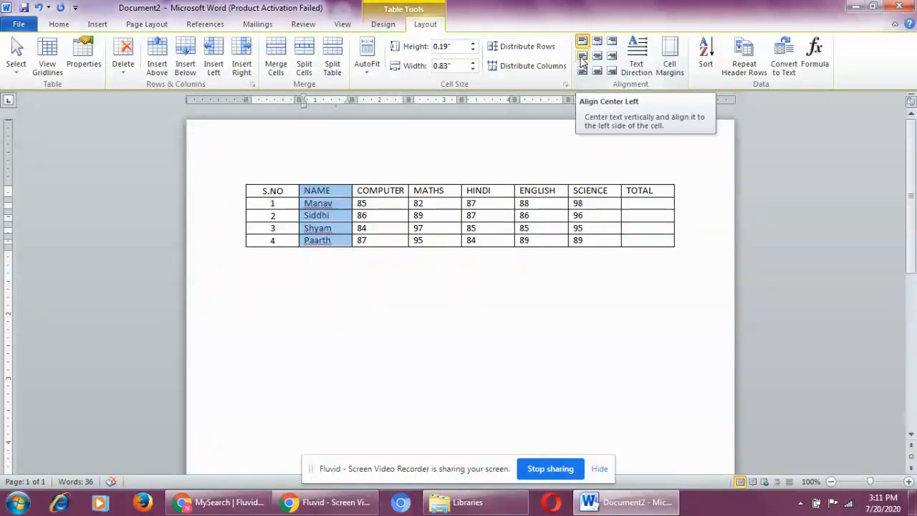
click(581, 57)
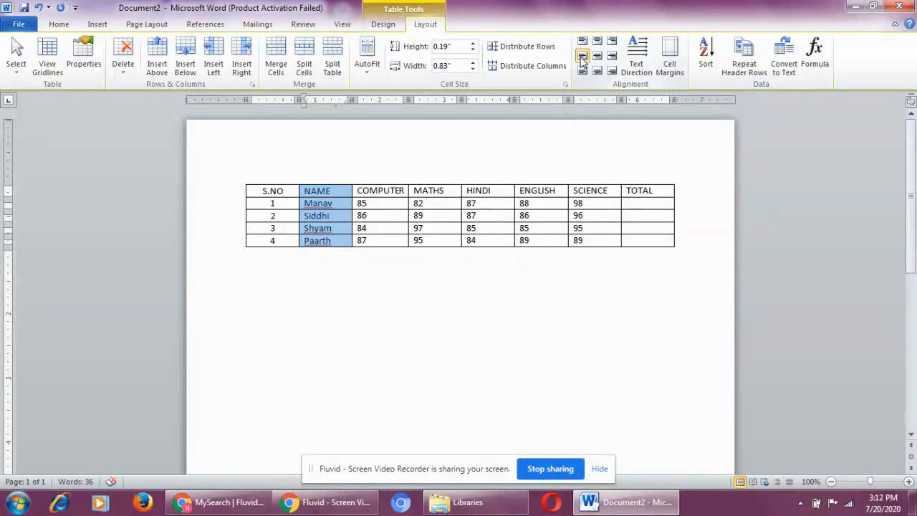
click(377, 172)
click(581, 56)
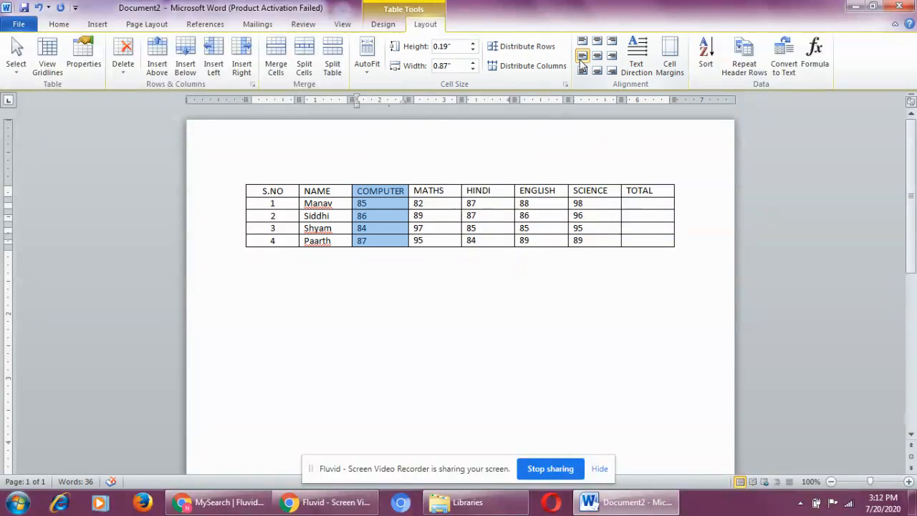
Try Align Center Left and Align Center on the MATHS through TOTAL columns, ending with Align Center Right.
click(430, 173)
drag(430, 173, 631, 171)
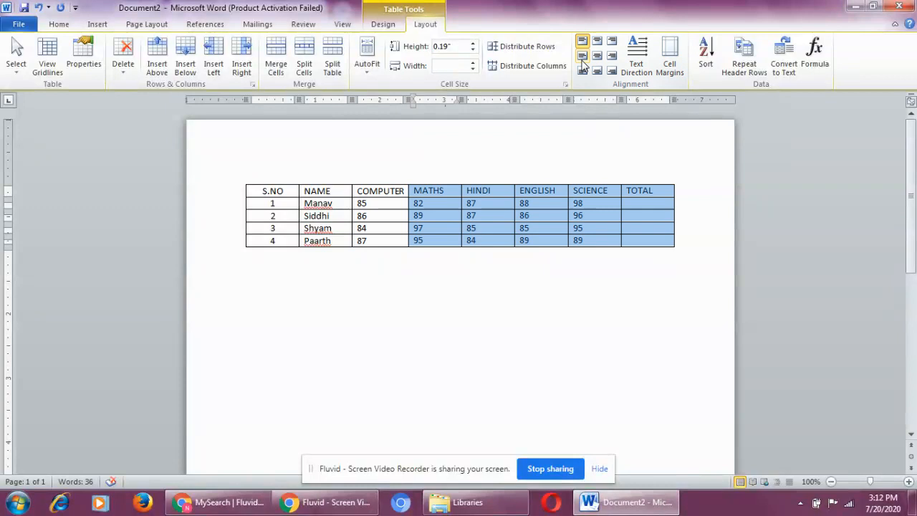
click(583, 59)
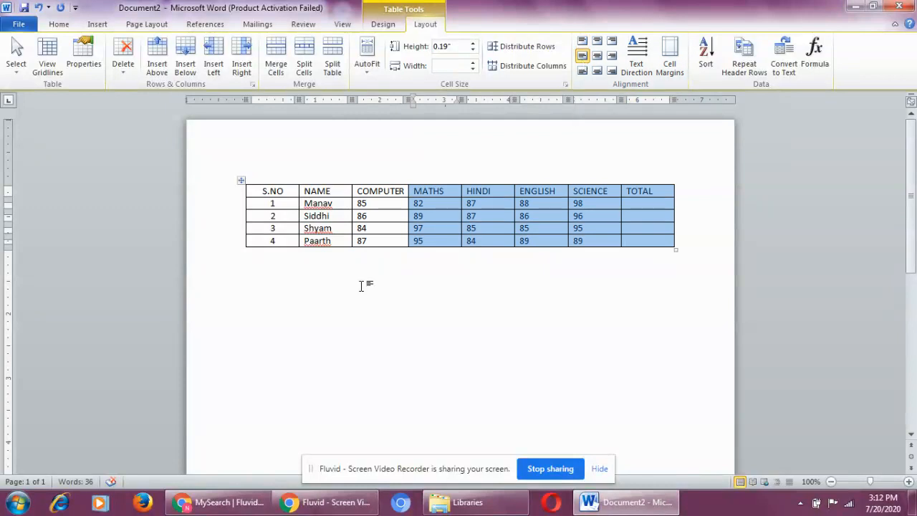
click(597, 57)
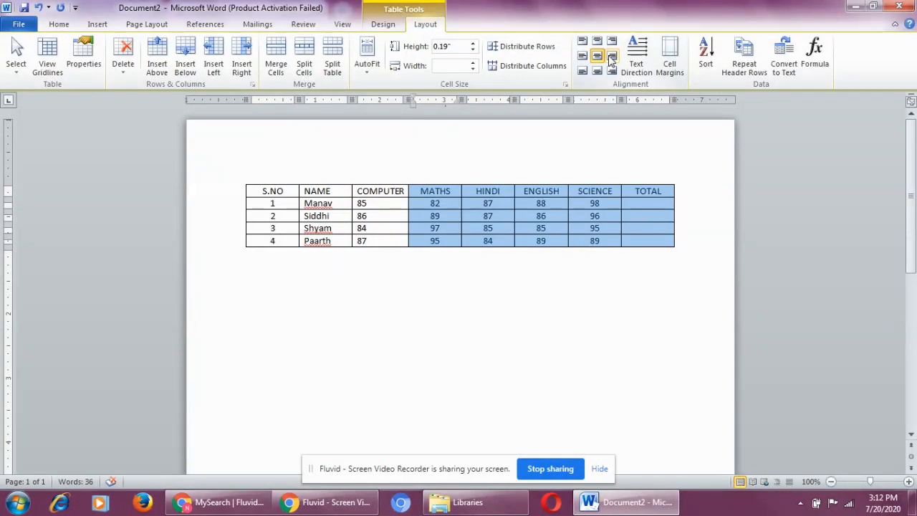
click(611, 57)
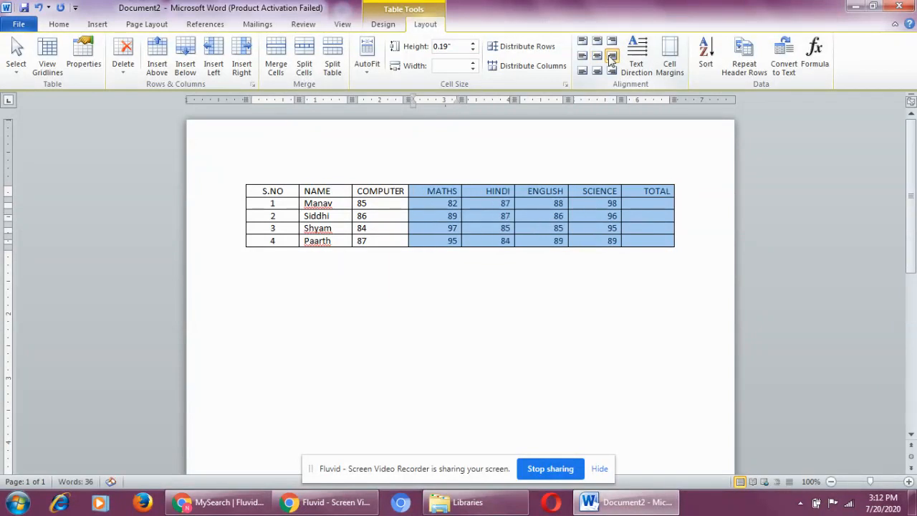
click(272, 174)
double_click(273, 178)
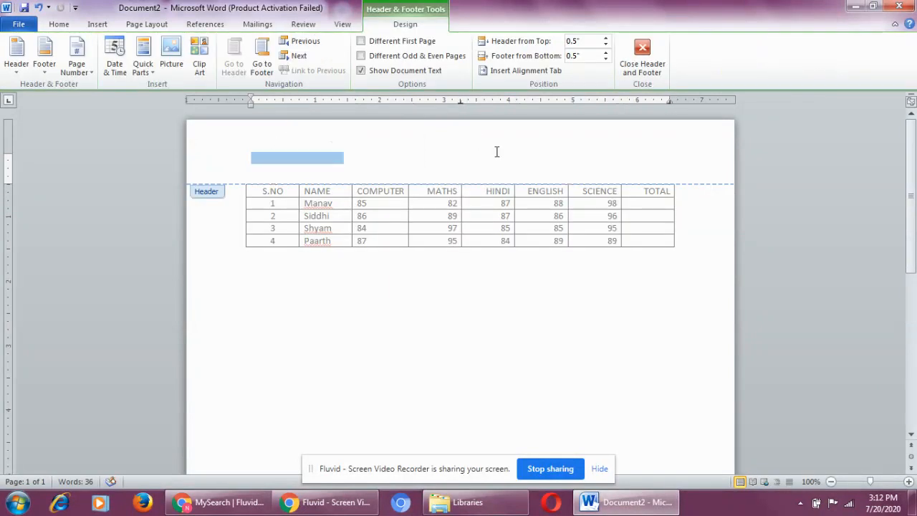
click(644, 71)
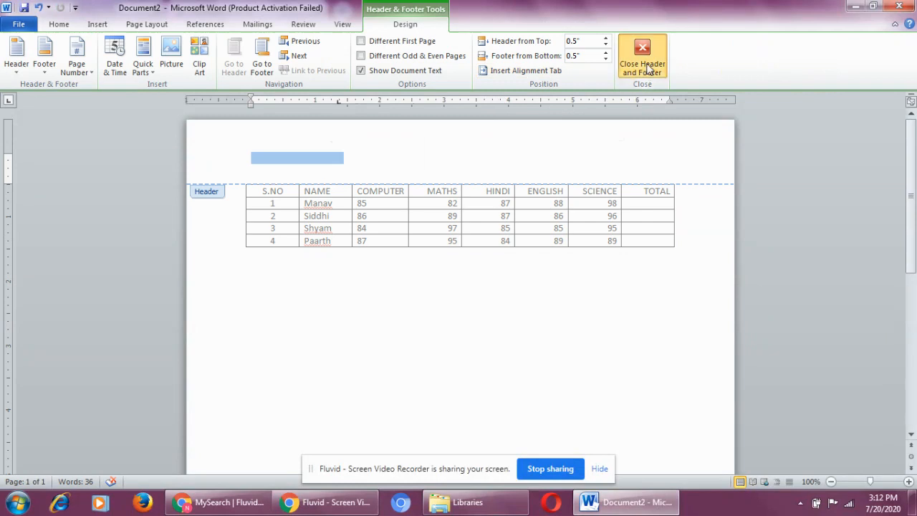
Select all table columns and try the Top Left, Top Center and Top Right cell alignments in turn.
drag(266, 165, 666, 149)
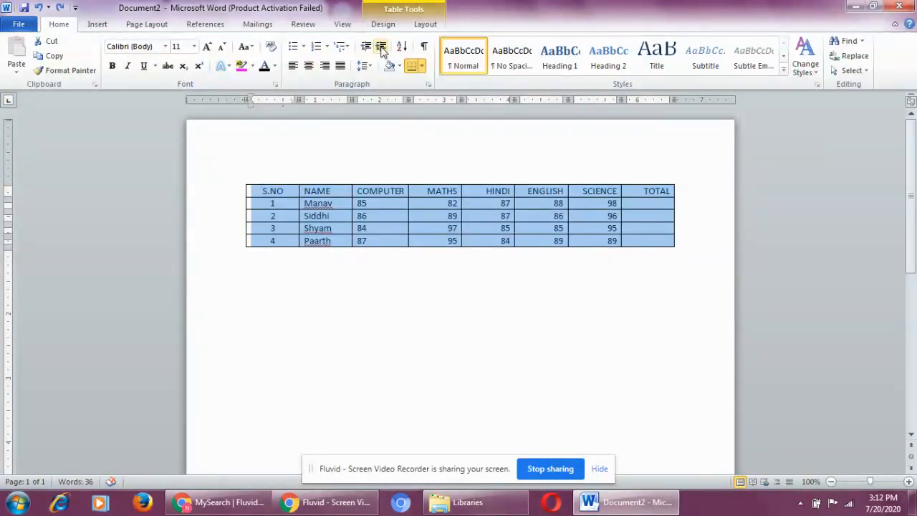
click(425, 24)
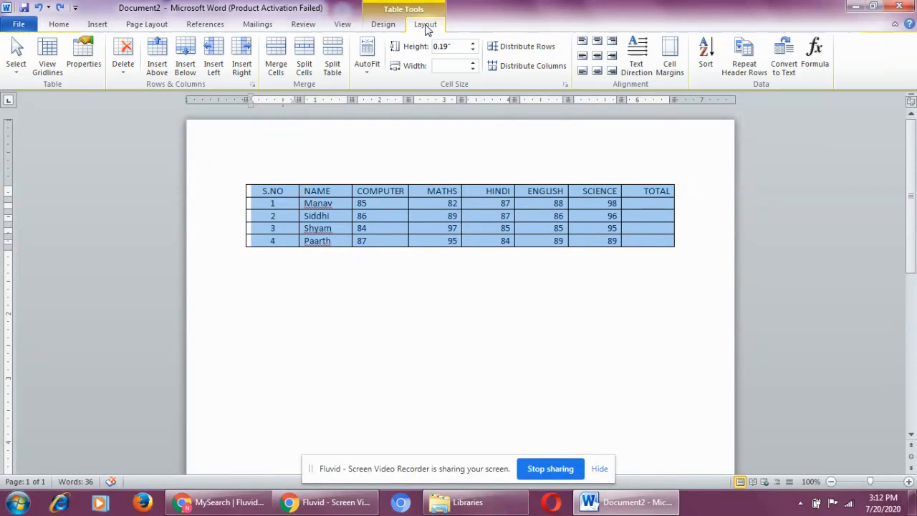
click(585, 46)
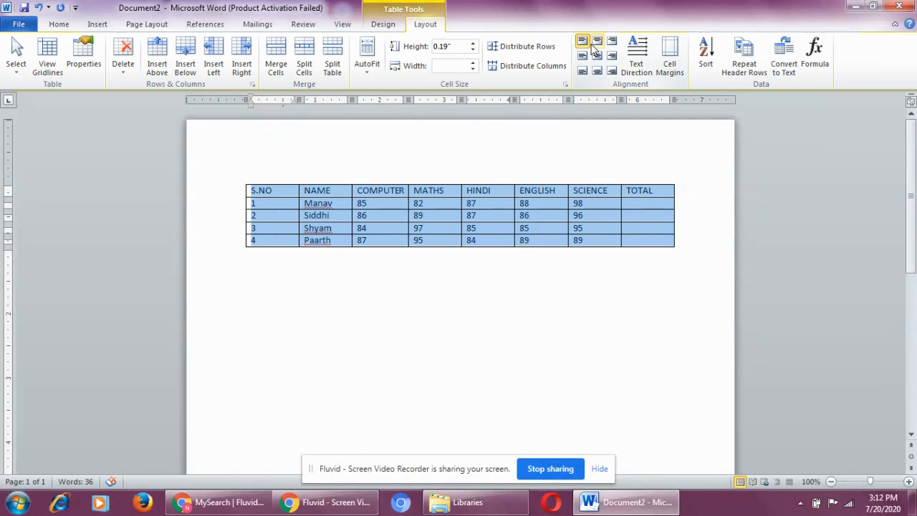
click(596, 43)
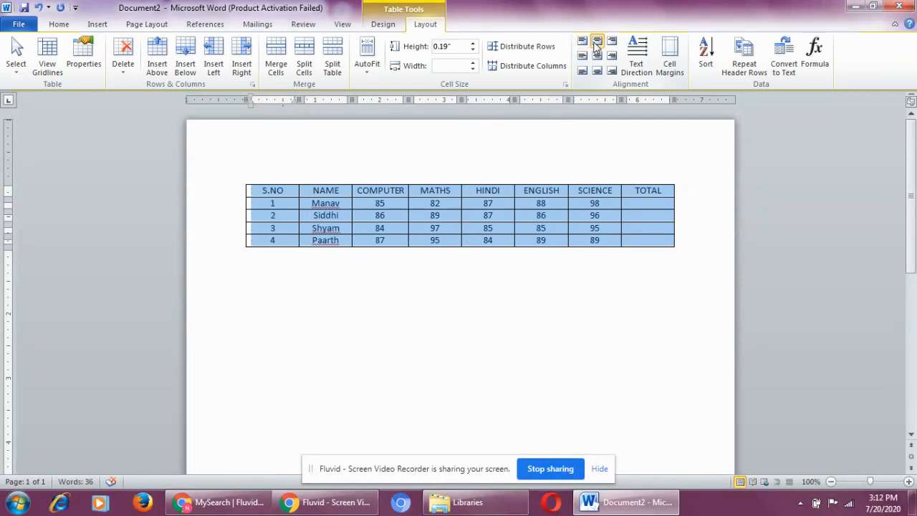
click(612, 43)
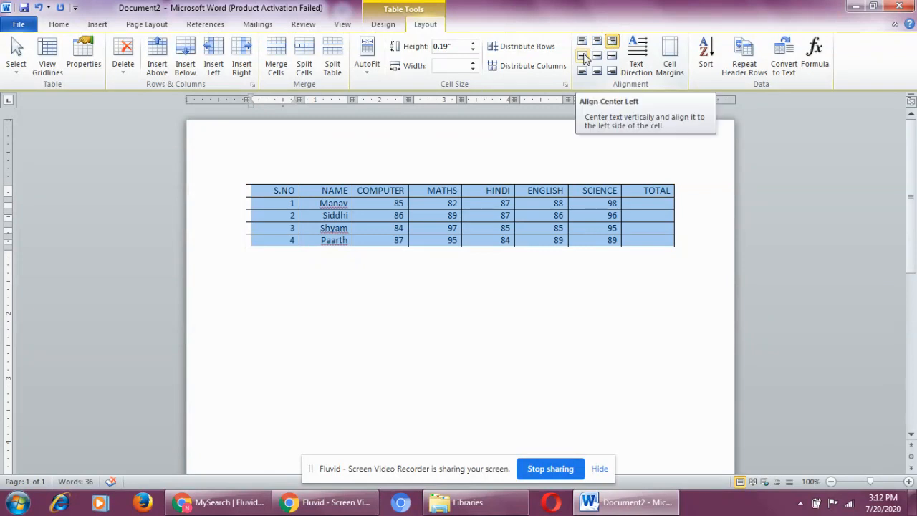
Try the Center Left, Center and Center Right cell alignments on the whole selected table.
click(583, 56)
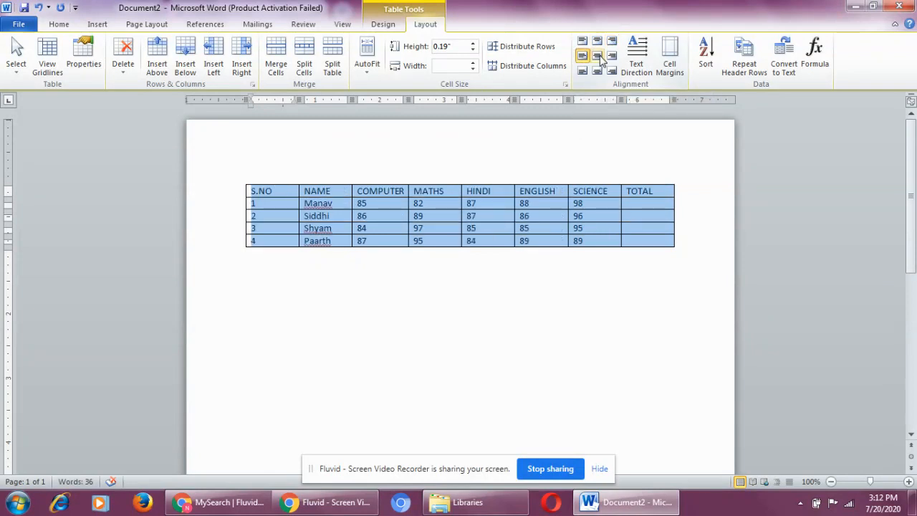
click(598, 58)
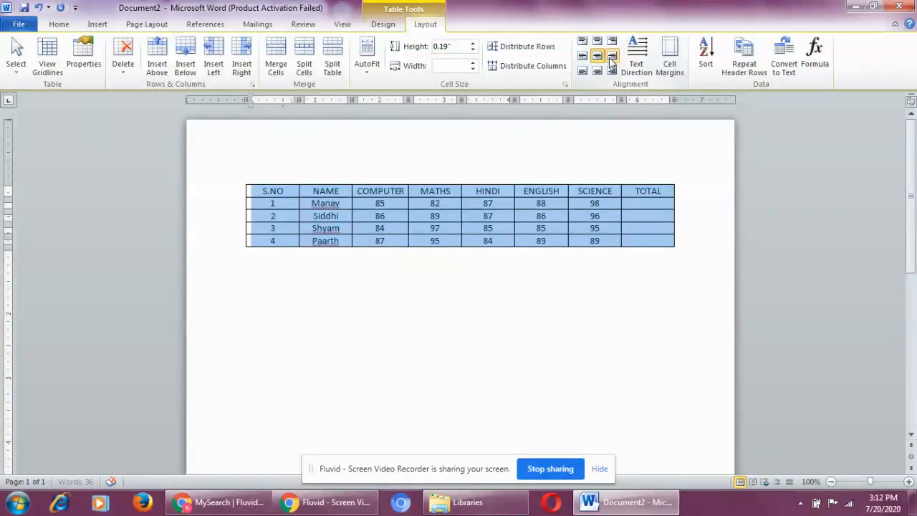
click(611, 57)
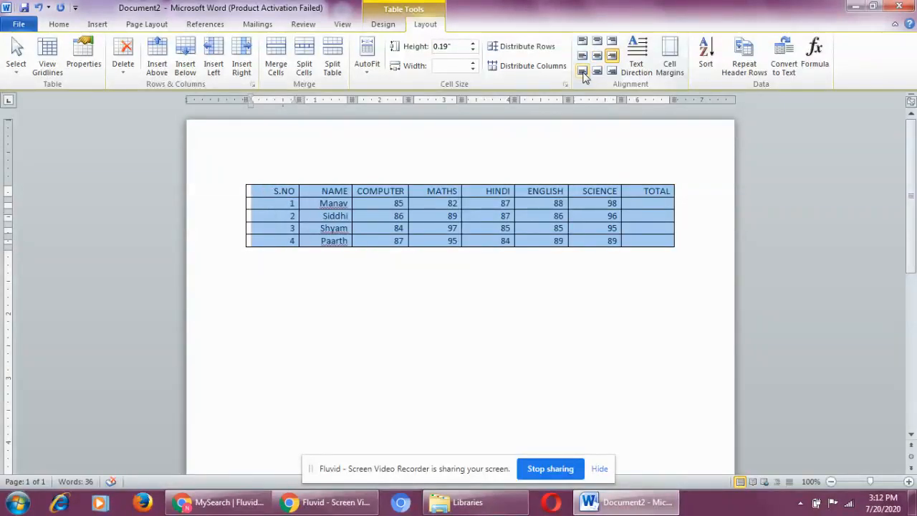
Try the Bottom Left and Bottom Center cell alignments on the selected table, and apply Align Bottom Right.
click(582, 72)
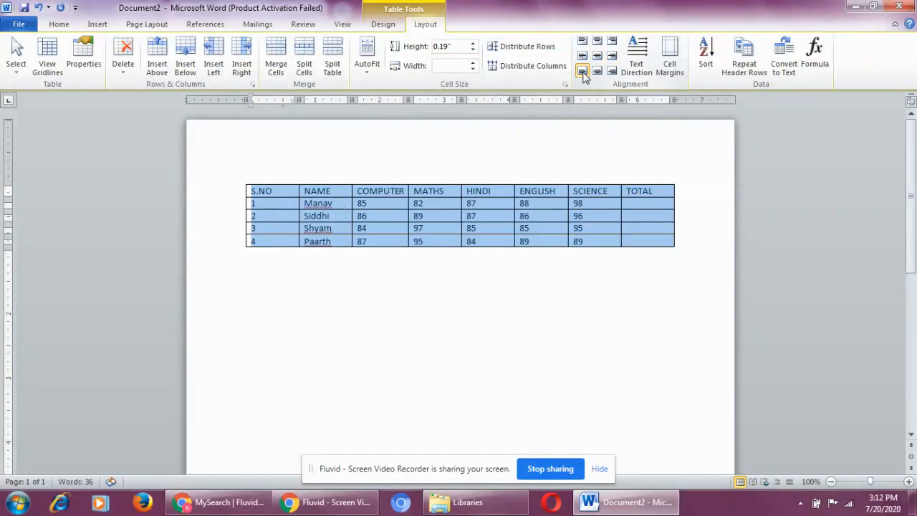
click(597, 72)
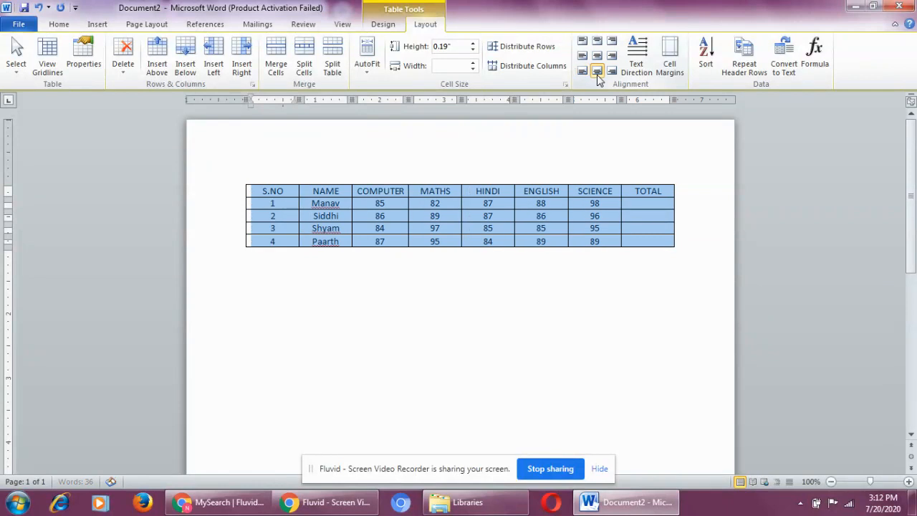
click(613, 73)
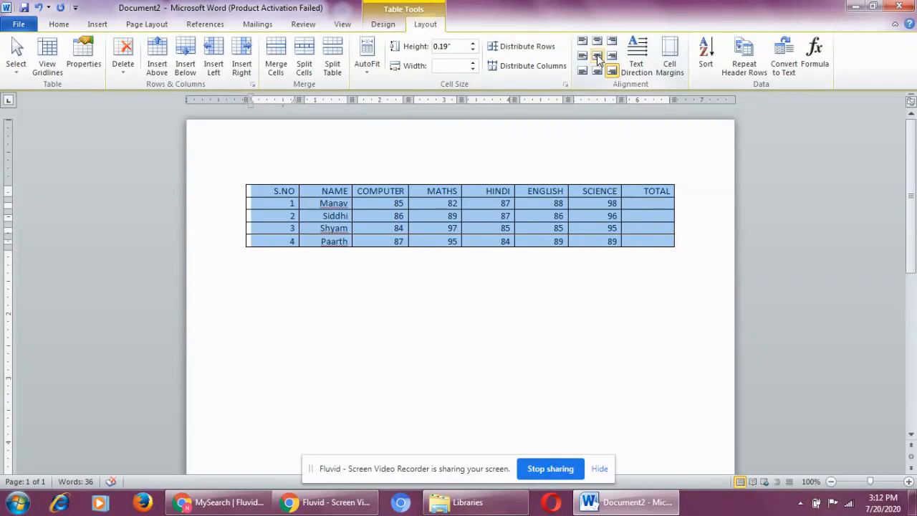
Apply the Align Center cell alignment to the whole selected table and deselect it.
click(597, 56)
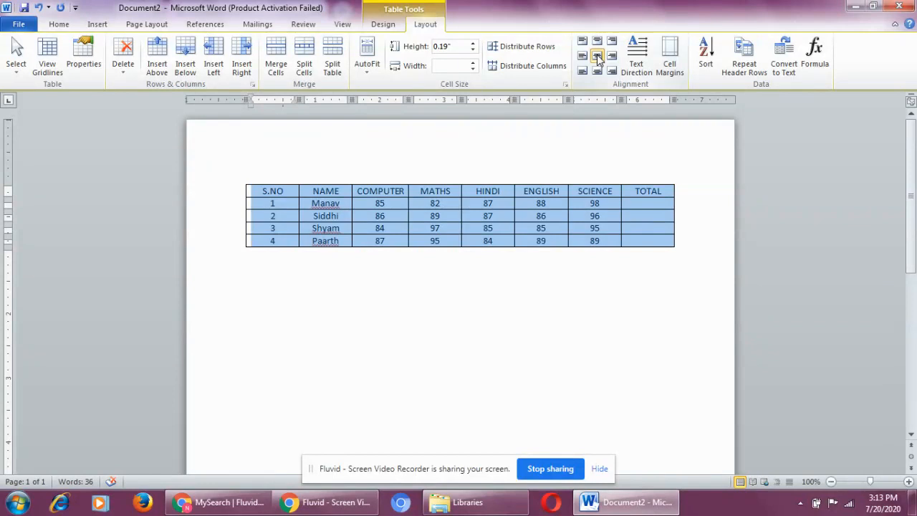
click(642, 204)
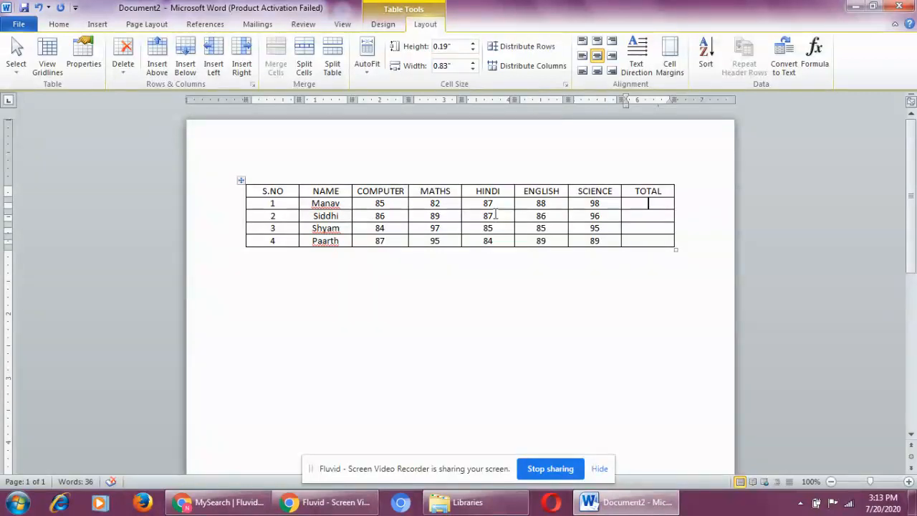
Insert the formula =SUM(LEFT) in the TOTAL cell of the row with S.NO 1.
click(640, 219)
click(647, 203)
click(814, 70)
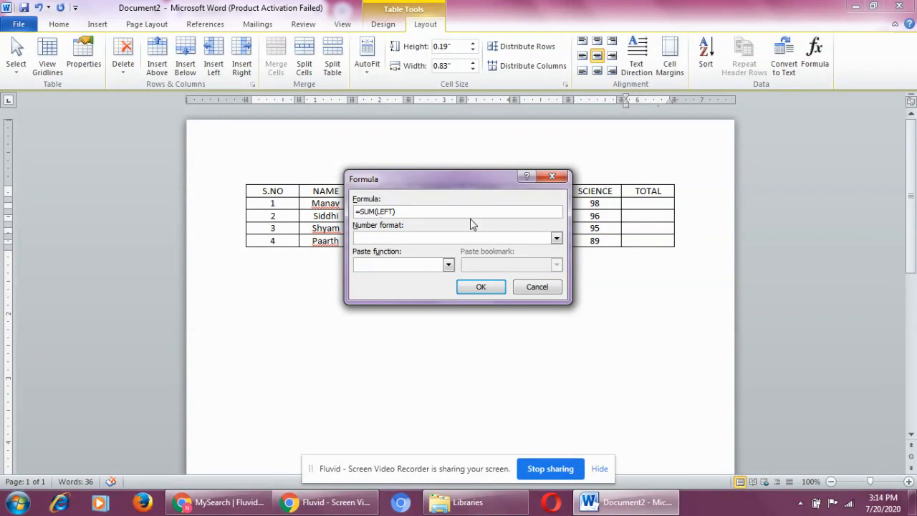
click(474, 288)
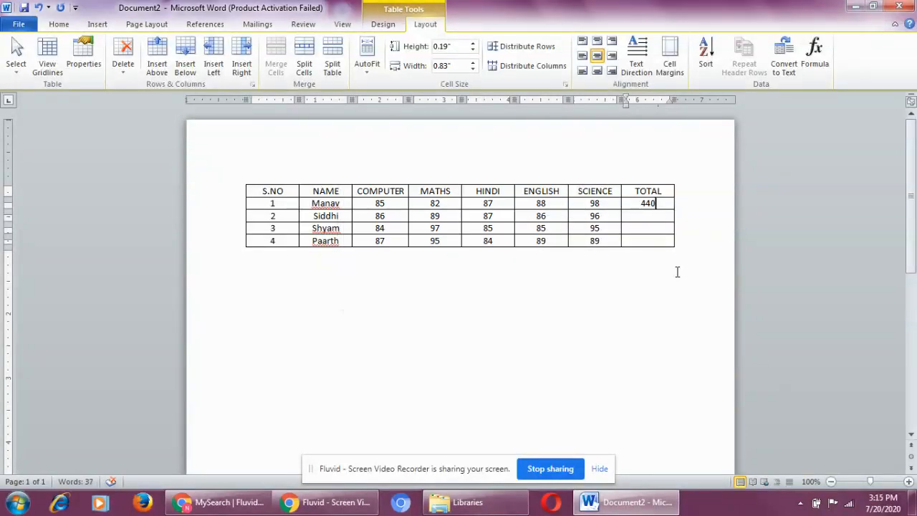
Try the formula =SUM(ABOVE) in the TOTAL cell of the row with S.NO 2.
click(661, 218)
click(820, 65)
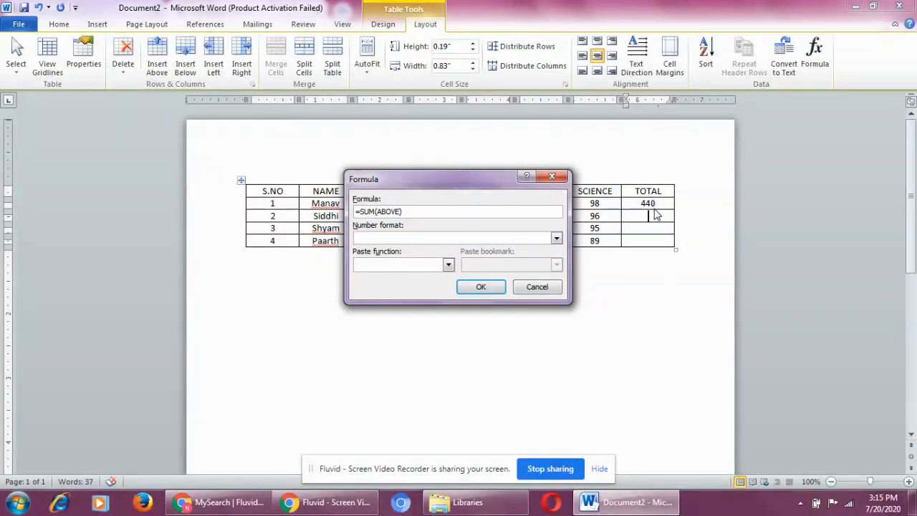
click(480, 288)
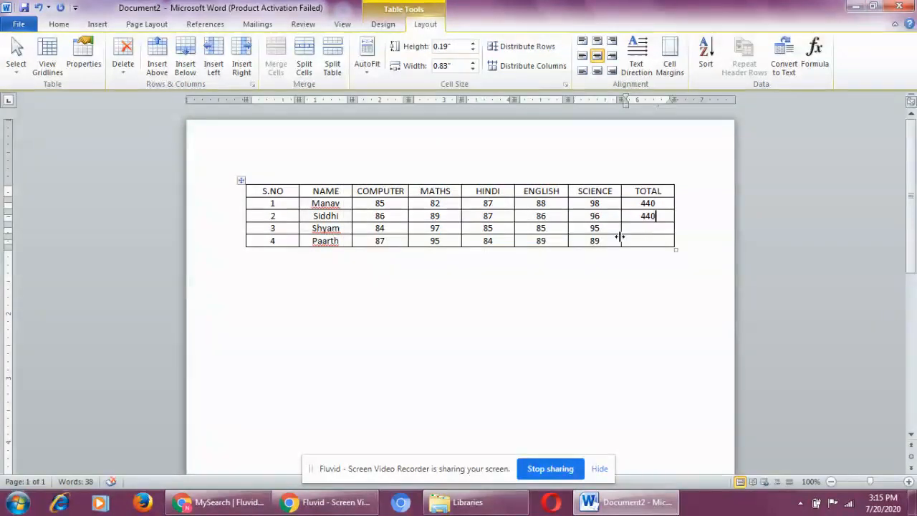
click(576, 278)
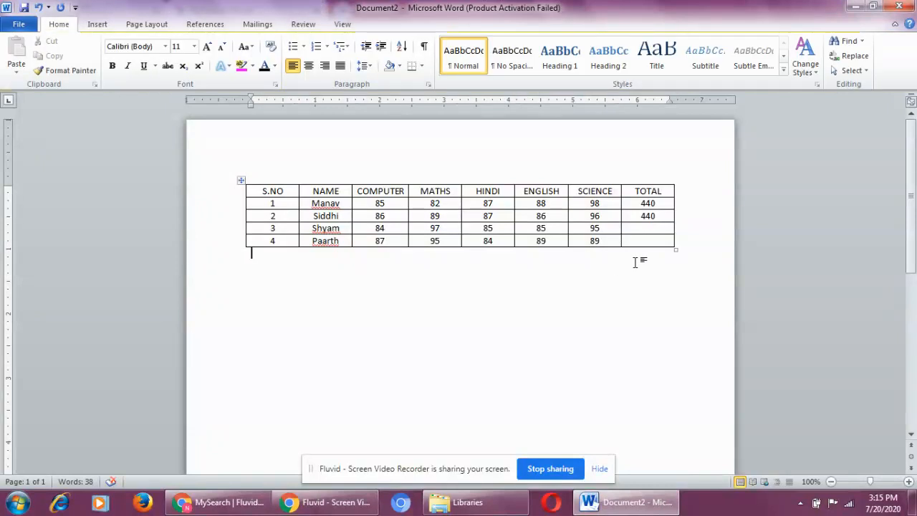
click(646, 228)
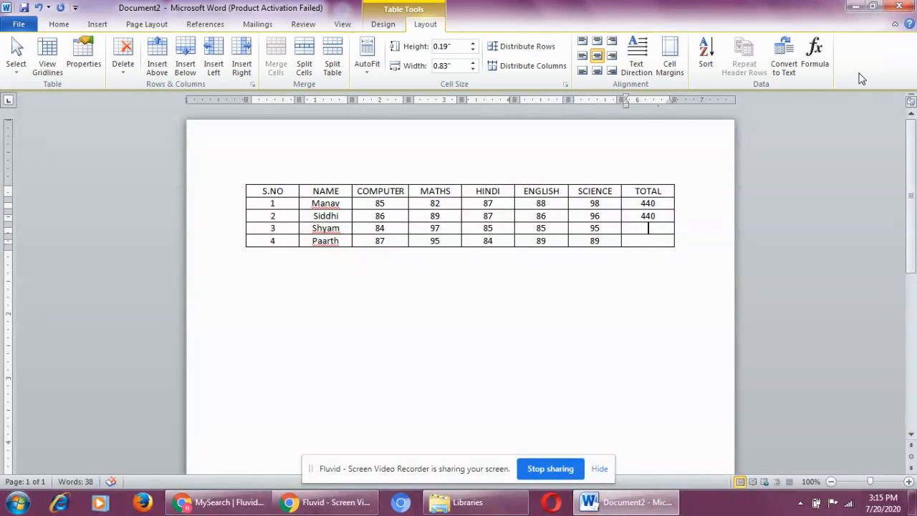
click(817, 63)
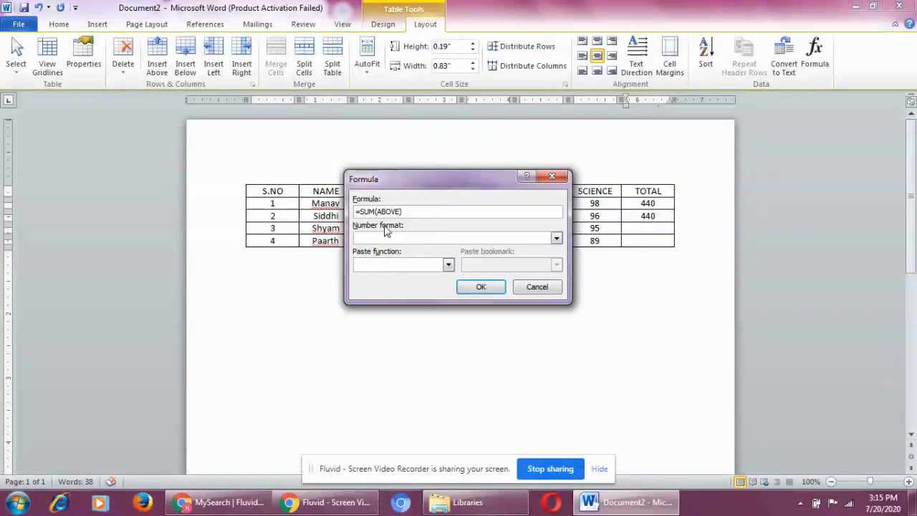
click(550, 288)
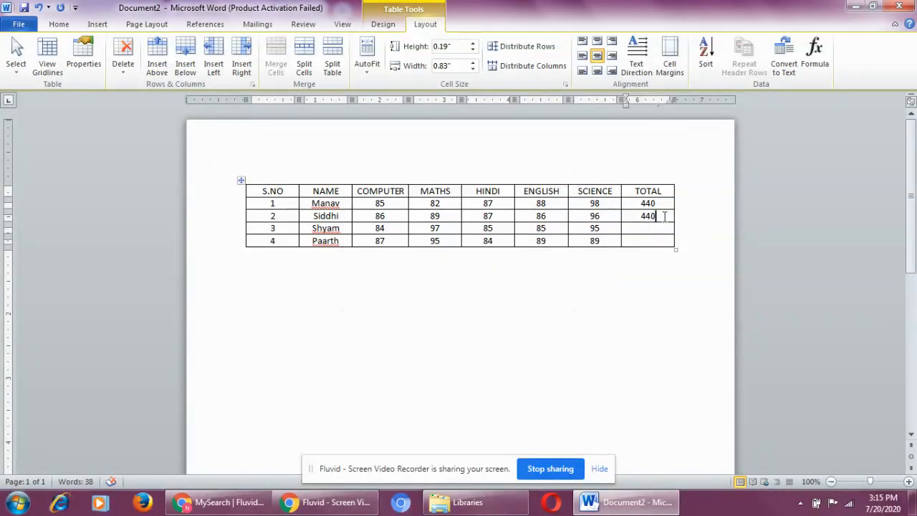
Delete the total in the row with S.NO 2 and insert the formula =SUM(LEFT) in its place.
key(BackSpace)
key(BackSpace)
click(814, 57)
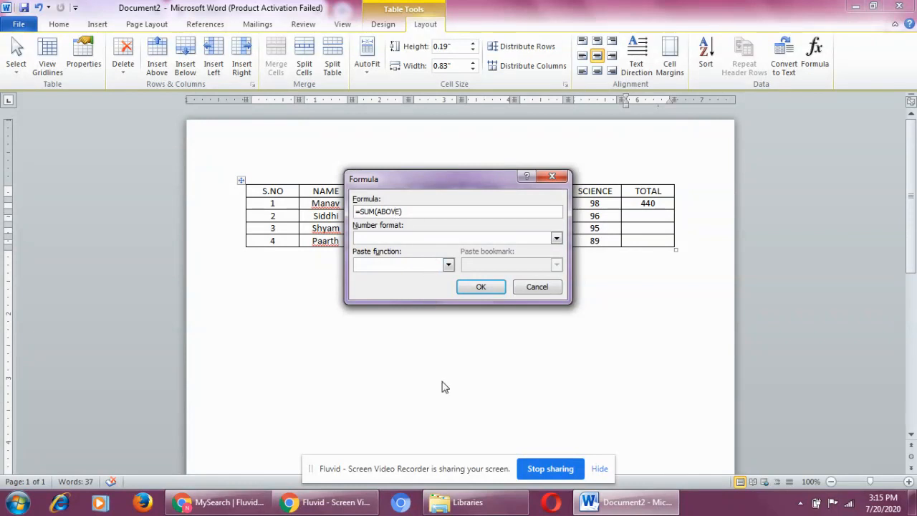
key(BackSpace)
key(BackSpace)
key(BackSpace)
key(BackSpace)
key(BackSpace)
text(LEFT)
click(472, 285)
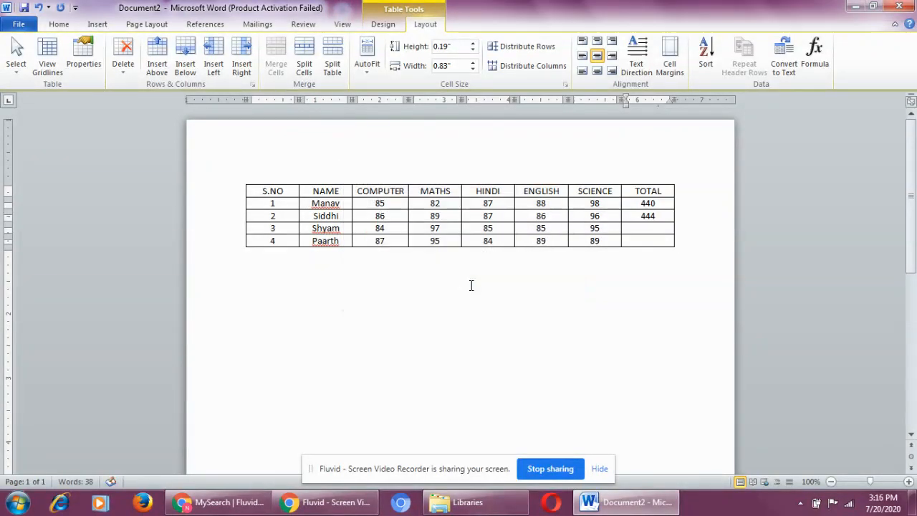
Insert the formula =SUM(LEFT) in the TOTAL cell of the row with S.NO 3.
click(649, 227)
click(815, 66)
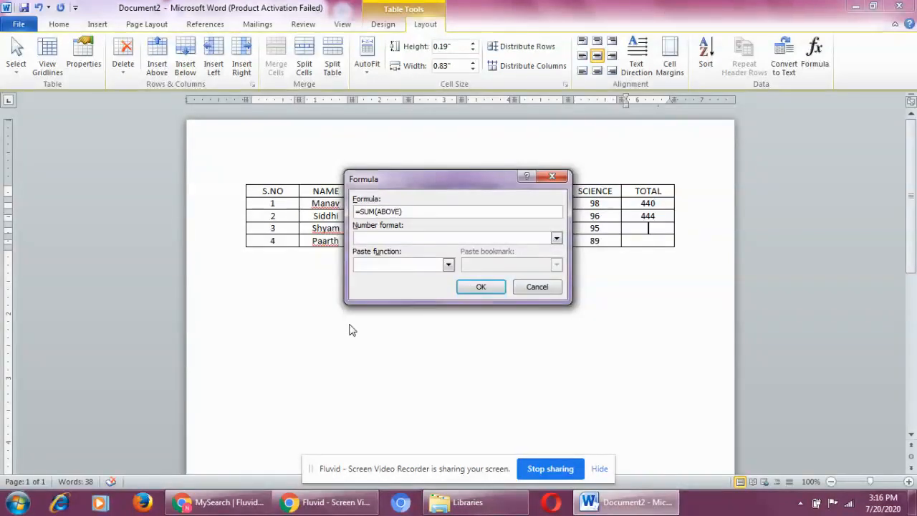
key(BackSpace)
key(BackSpace)
key(BackSpace)
key(BackSpace)
key(BackSpace)
key(BackSpace)
text(le)
key(BackSpace)
key(BackSpace)
text(LEFT)
click(496, 288)
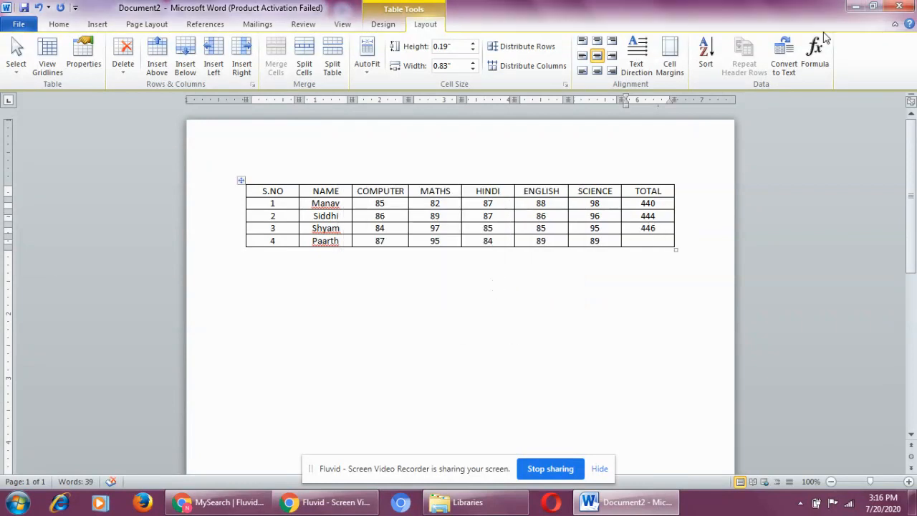
Insert the formula =SUM(LEFT) in the TOTAL cell of the row with S.NO 4.
click(814, 54)
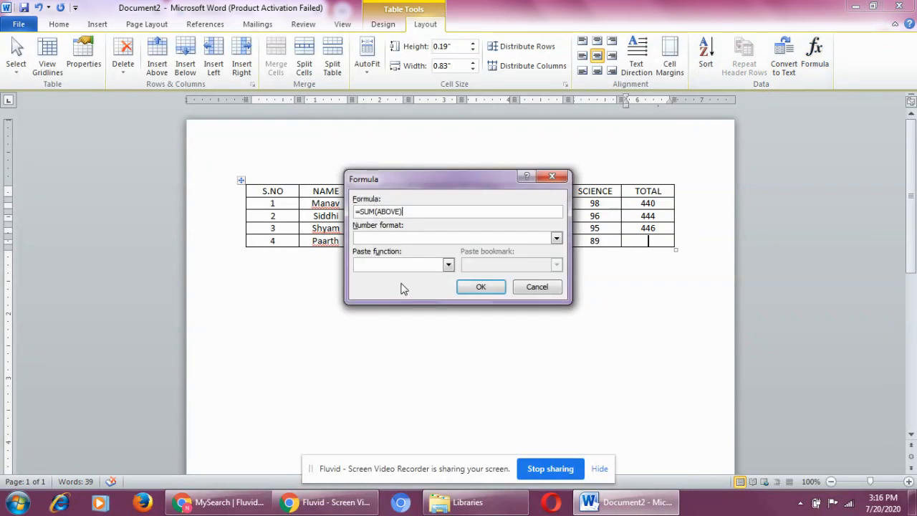
key(BackSpace)
key(BackSpace)
key(BackSpace)
key(BackSpace)
key(BackSpace)
text(LEFT)
click(482, 287)
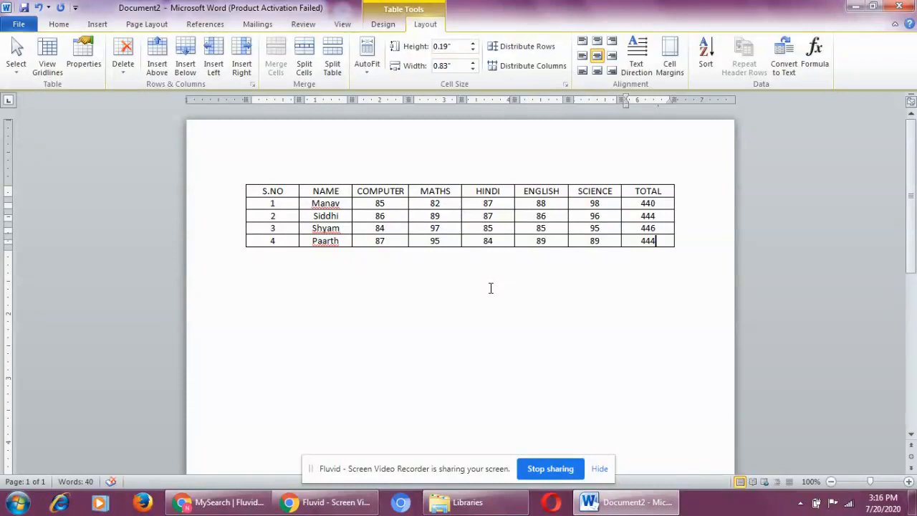
Change the HINDI mark in the row with S.NO 4 to 95.
click(498, 242)
key(BackSpace)
key(BackSpace)
text(95)
click(664, 241)
click(622, 242)
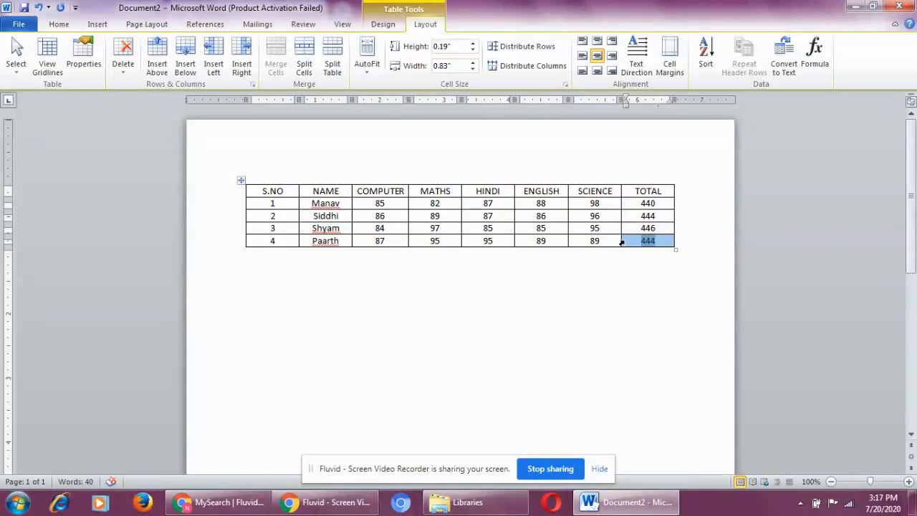
click(638, 295)
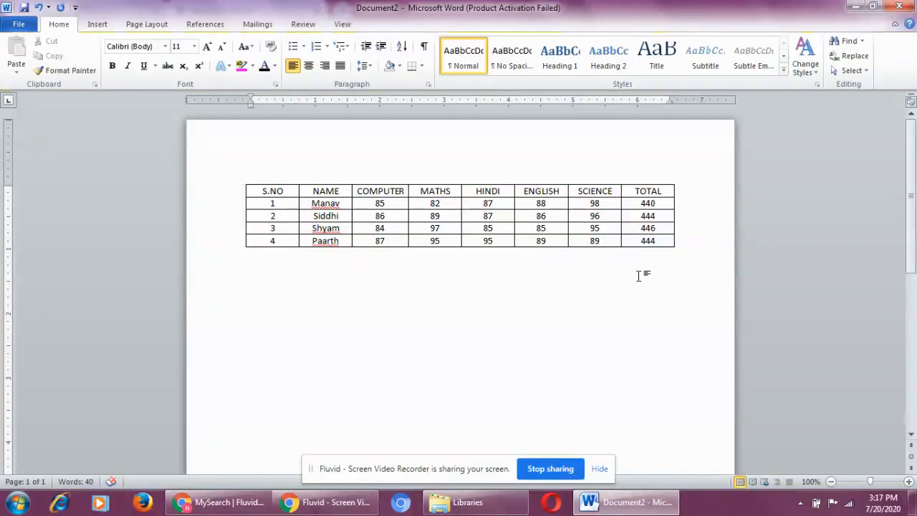
click(623, 242)
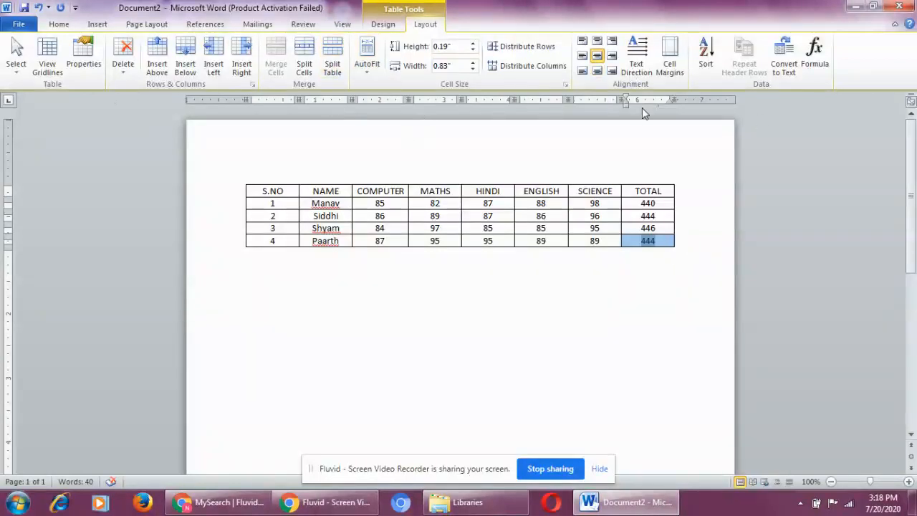
click(816, 66)
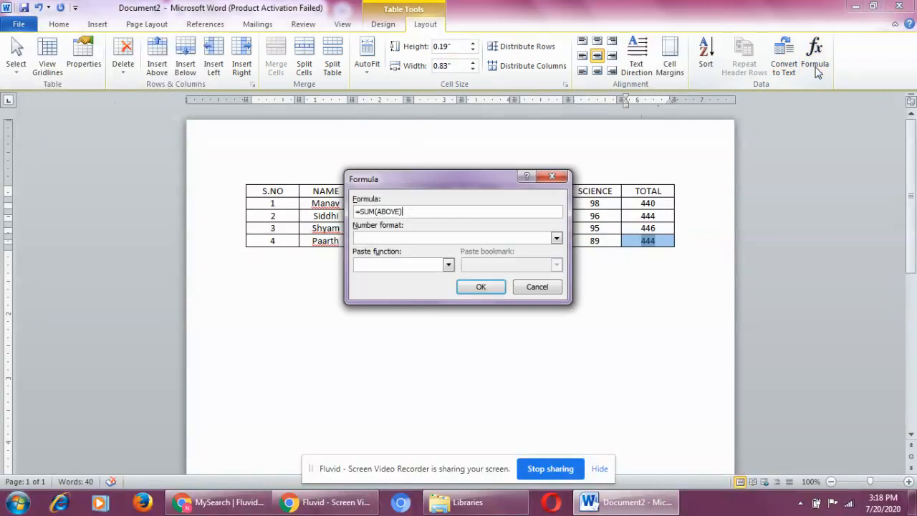
click(561, 174)
click(647, 298)
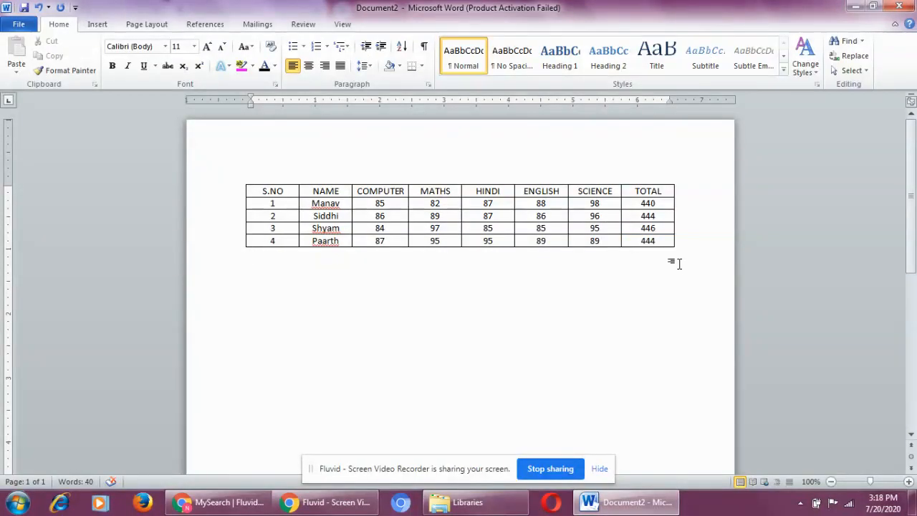
click(665, 243)
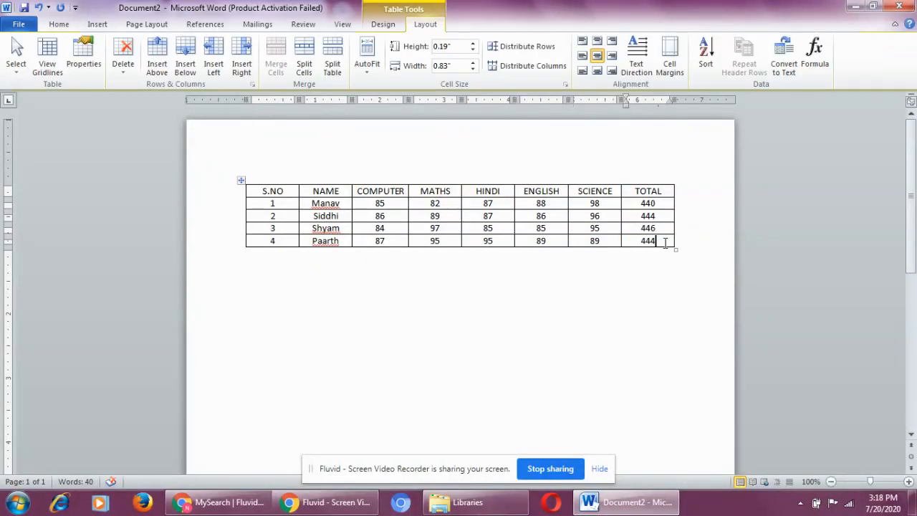
double_click(665, 242)
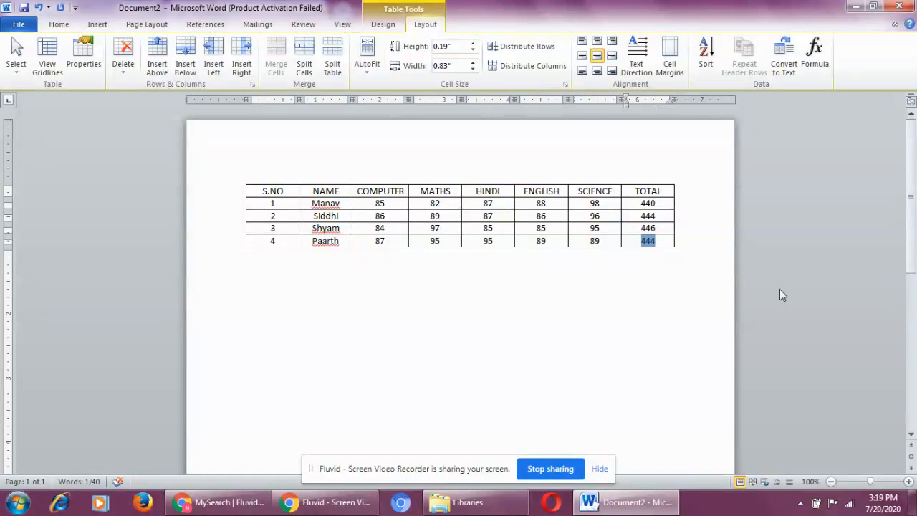
click(676, 306)
click(666, 239)
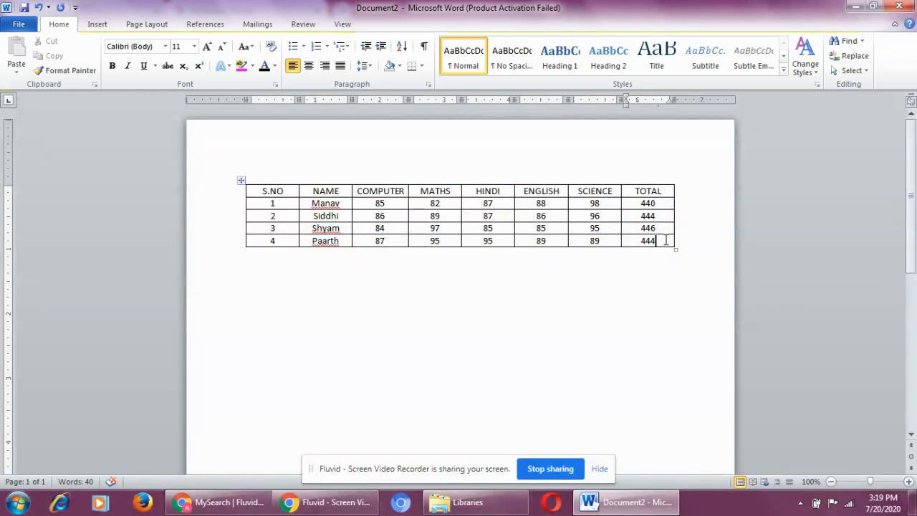
Recalculate the total in the row with S.NO 4 by replacing its selected value with the formula =SUM(LEFT).
double_click(666, 240)
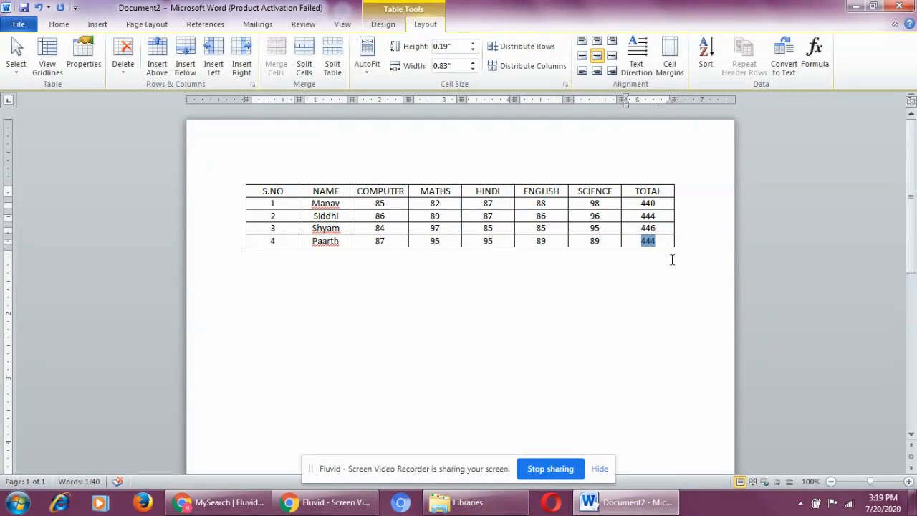
click(810, 59)
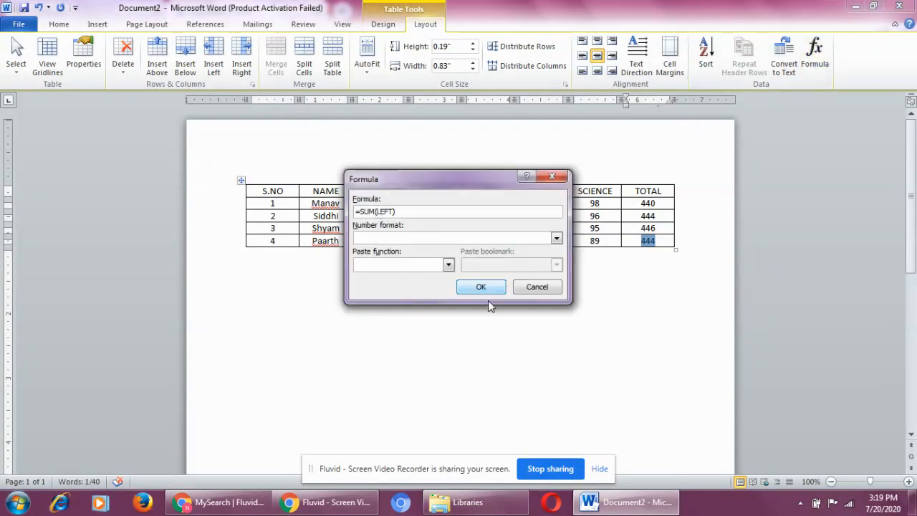
click(482, 287)
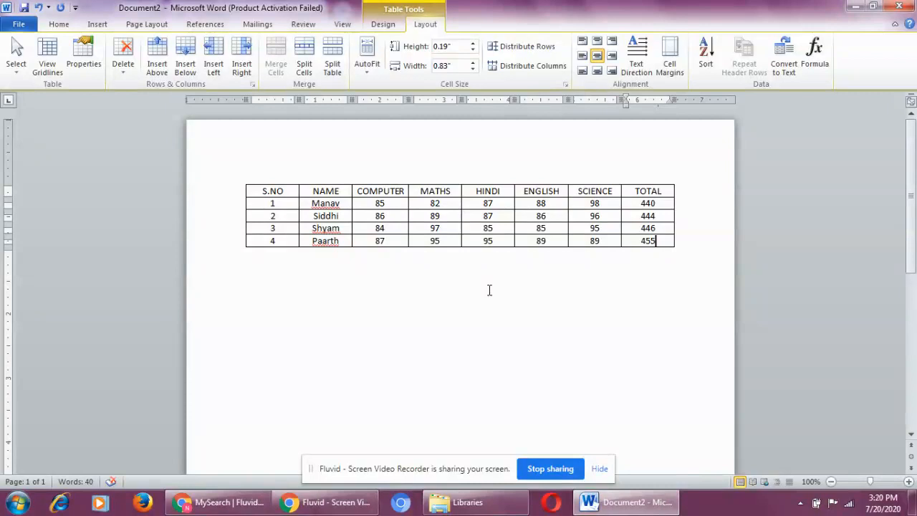
Apply the formula =SUM(LEFT) once more in the TOTAL cell of the last row.
click(815, 66)
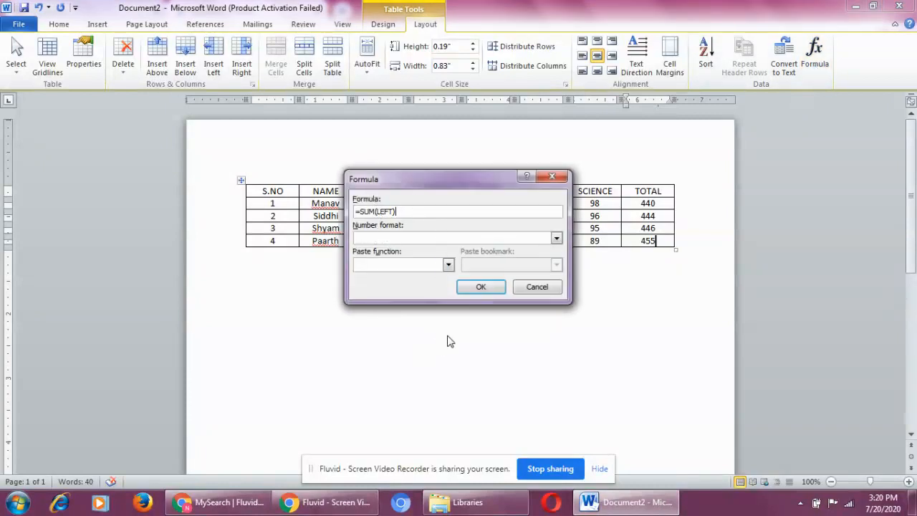
click(487, 286)
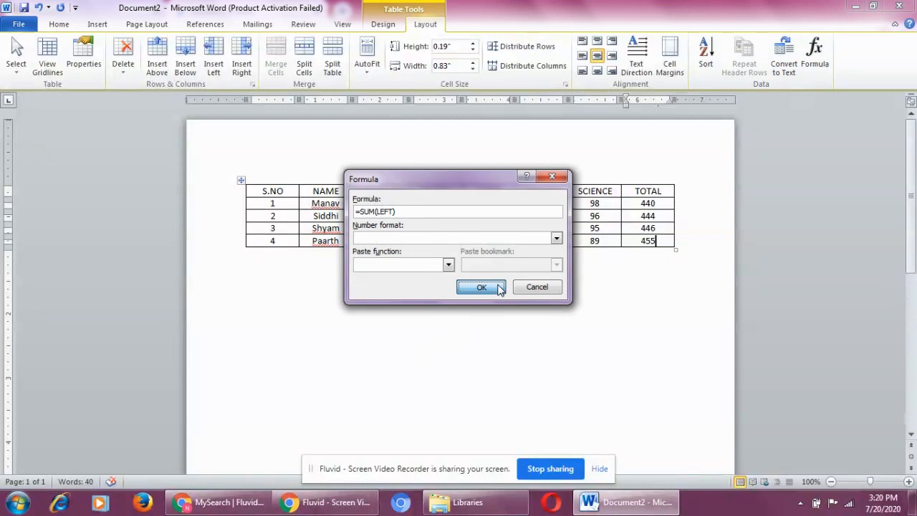